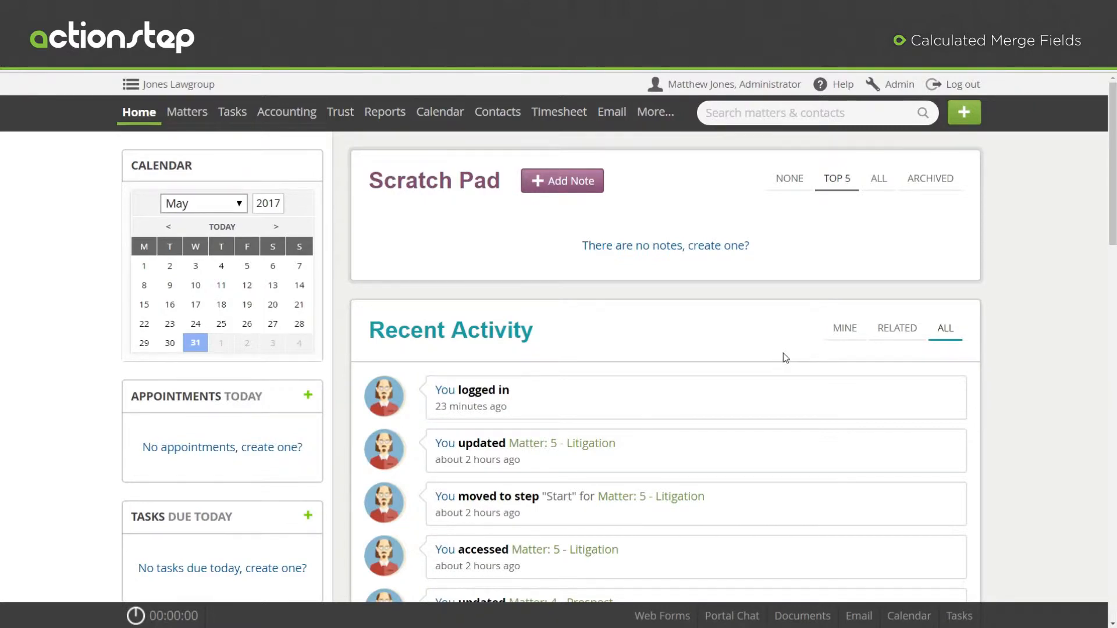
Open the list of merge fields from the document template administration
{"action": "left_click", "coordinate": [896, 97]}
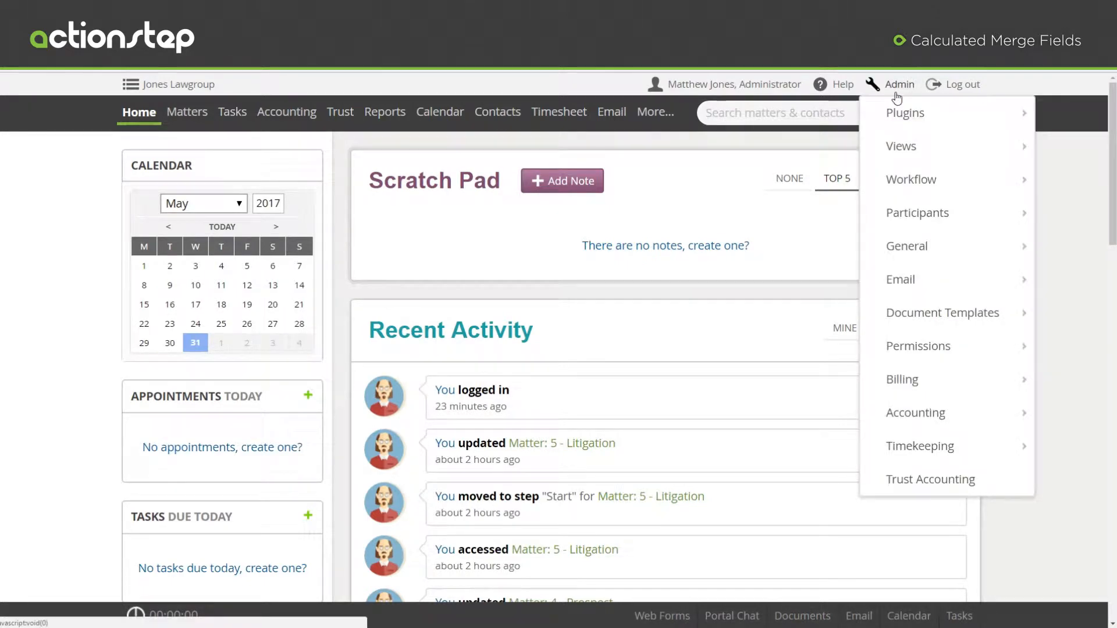
{"action": "mouse_move", "coordinate": [903, 326]}
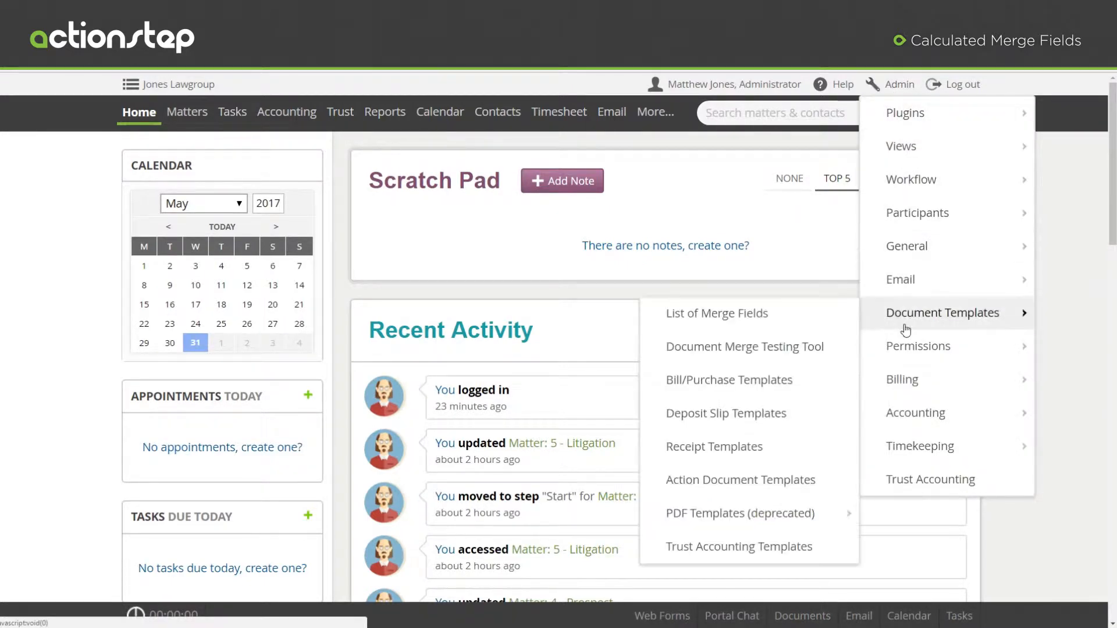
{"action": "left_click", "coordinate": [813, 320]}
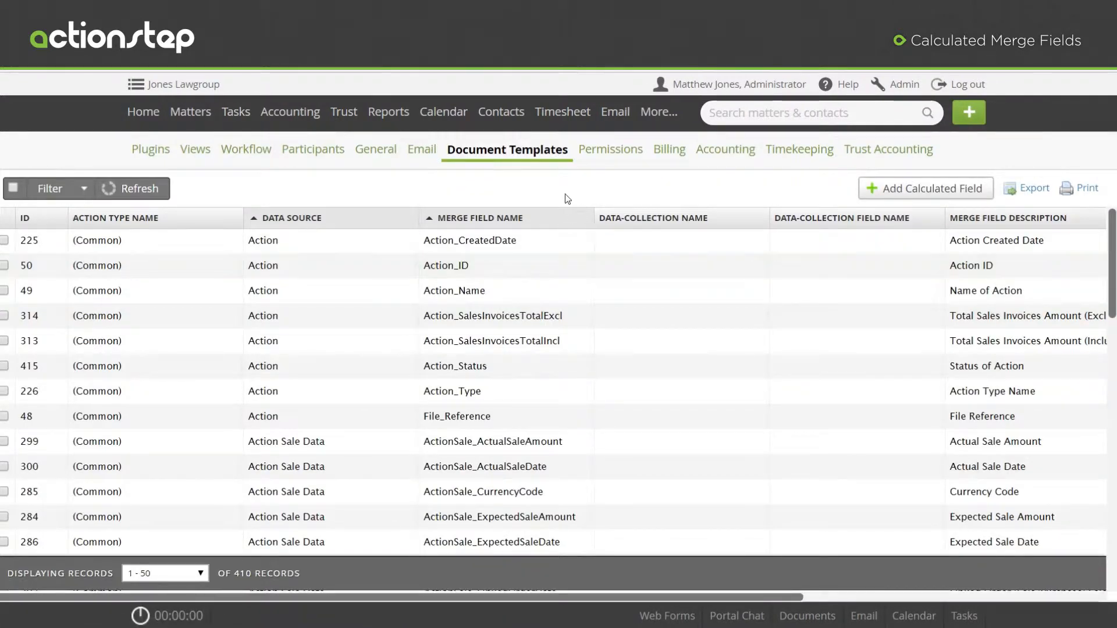
View the filter options available for the merge field list without applying any
{"action": "left_click", "coordinate": [84, 188]}
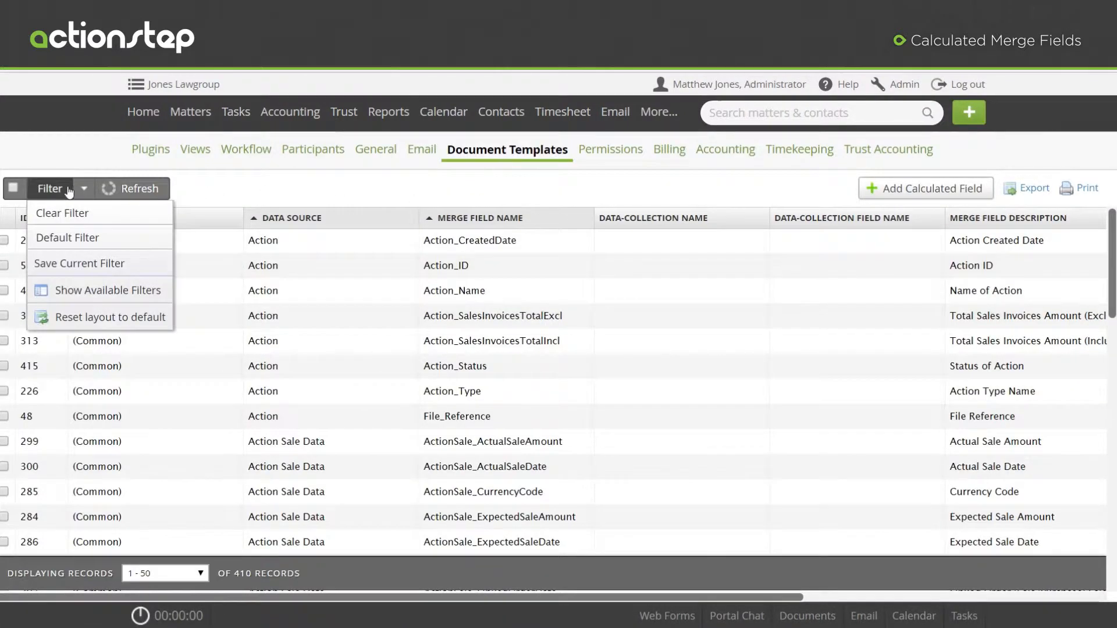
{"action": "left_click", "coordinate": [50, 188]}
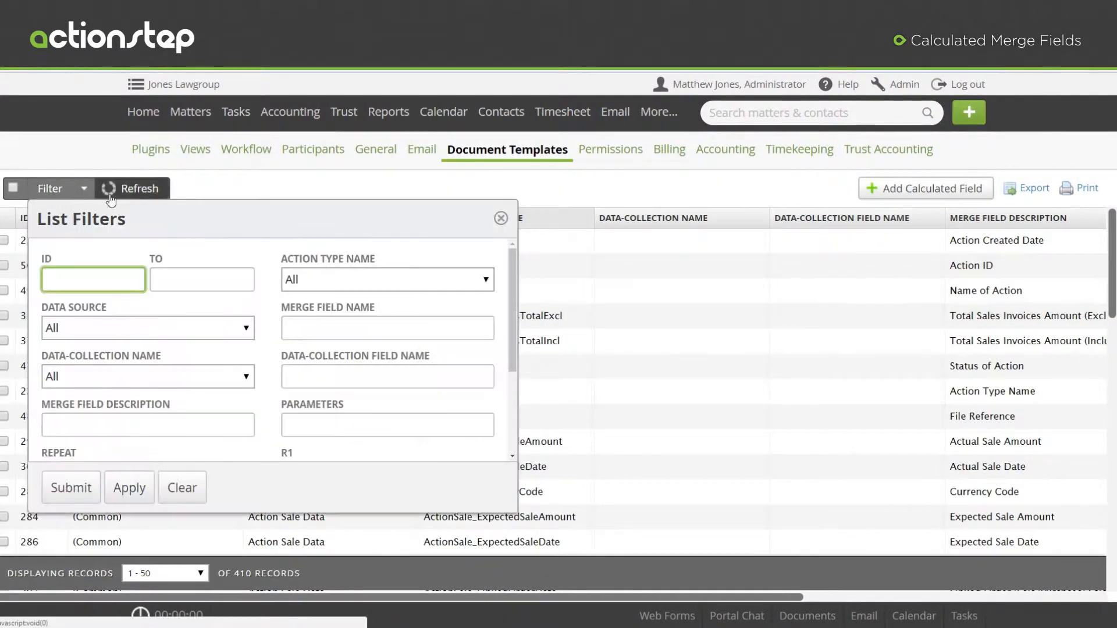
{"action": "left_click", "coordinate": [505, 217]}
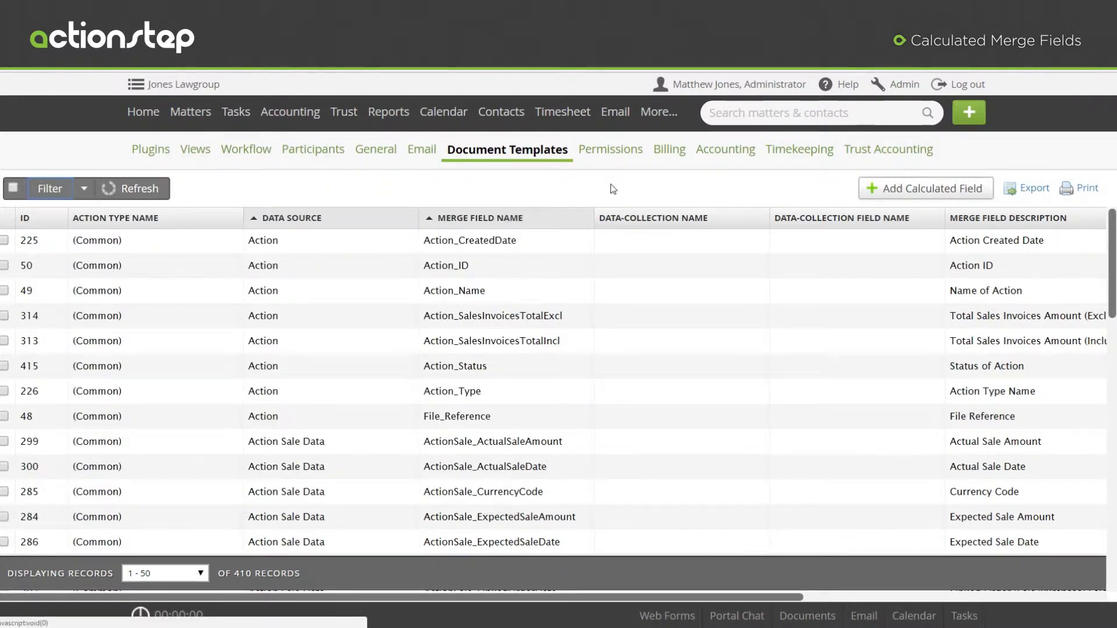
Add a calculated field with the merge field name "Test" and the description "Test"
{"action": "left_click", "coordinate": [932, 187]}
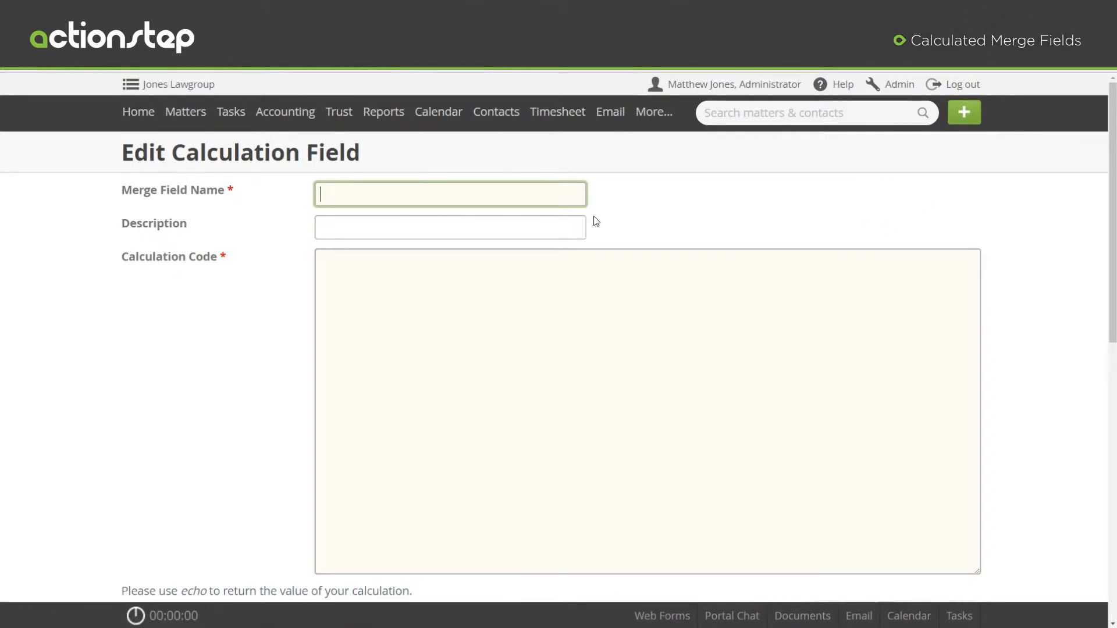
{"action": "type", "text": "Test"}
{"action": "key", "text": "Tab"}
{"action": "type", "text": "Test"}
{"action": "key", "text": "Tab"}
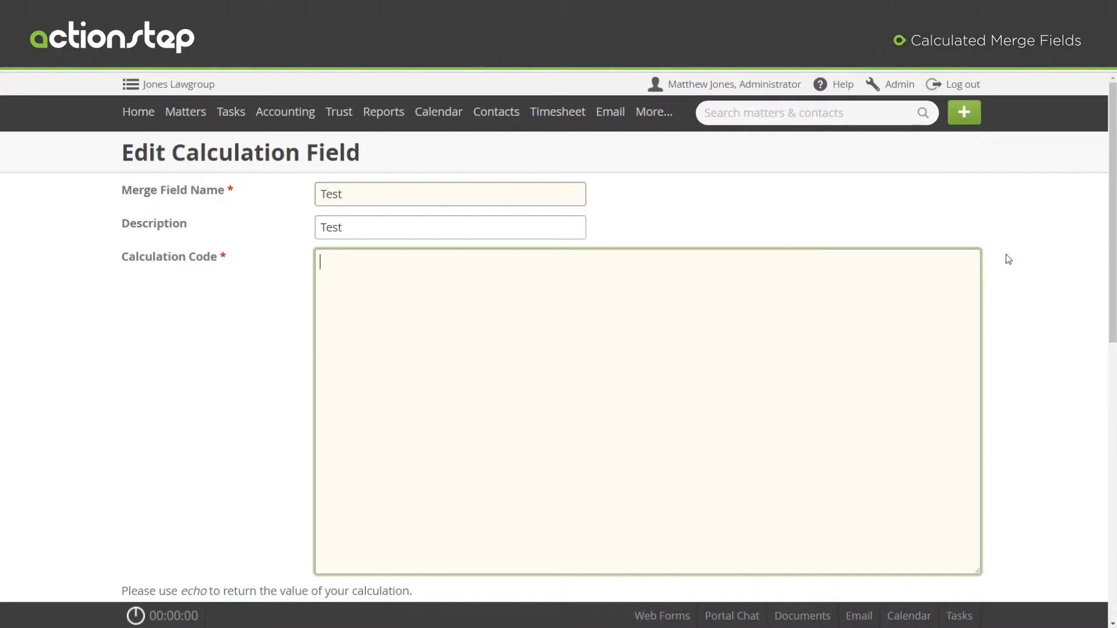
Enter calculation code that sets $date from [[Insert-your-Merge-Field-Here]], adds '+5 days' using strtotime in Y-m-d format, and echoes $date
{"action": "scroll", "coordinate": [1008, 260], "scroll_direction": "down", "scroll_amount": 1}
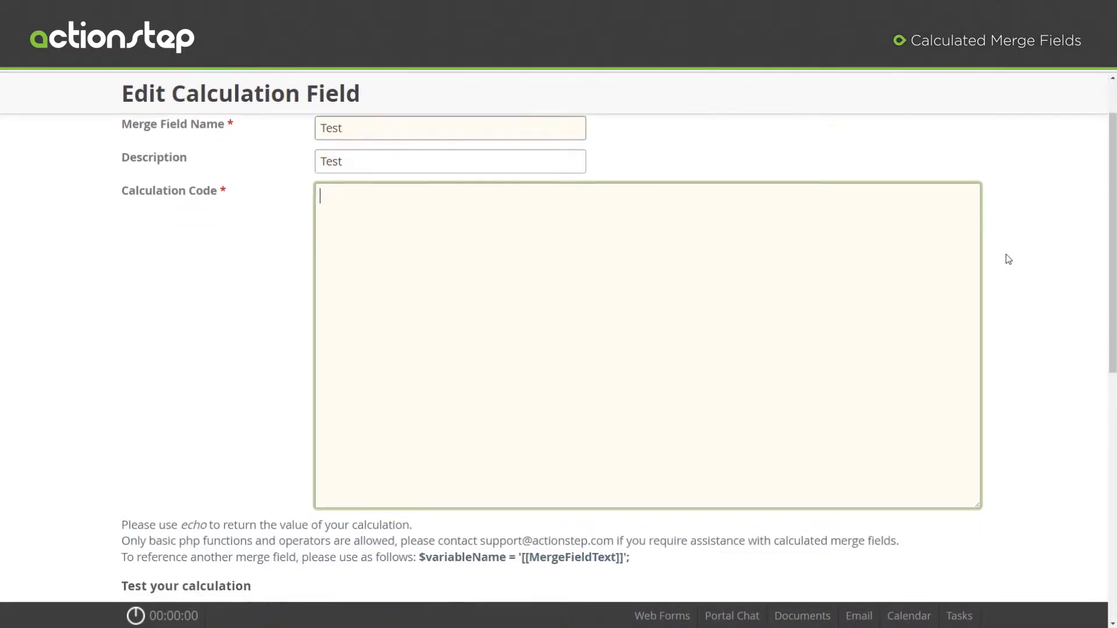
{"action": "scroll", "coordinate": [1009, 260], "scroll_direction": "down", "scroll_amount": 5}
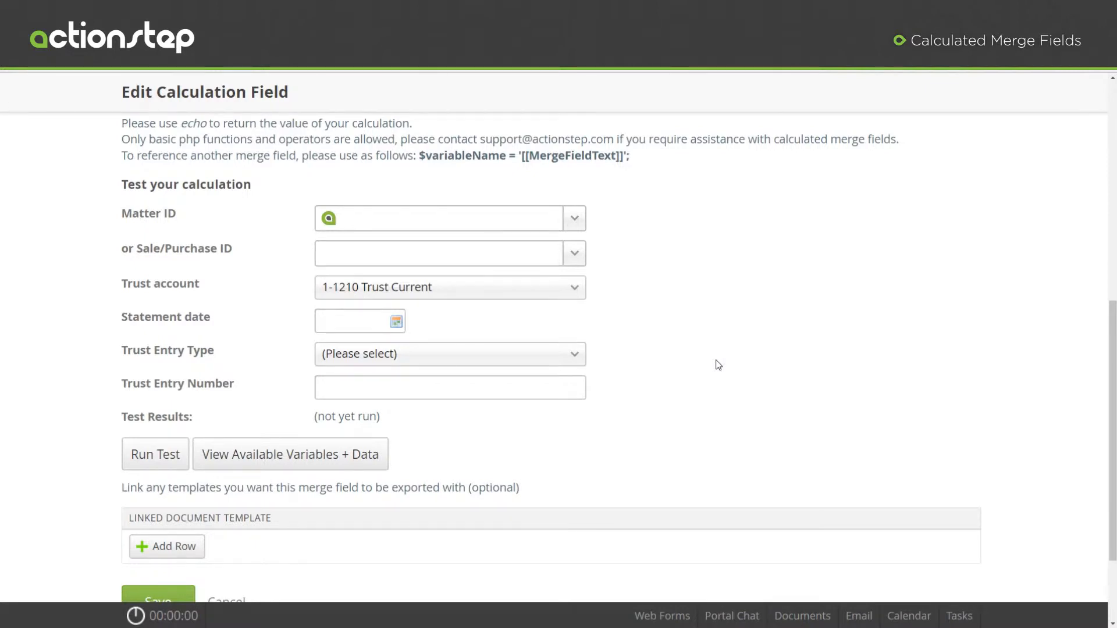
{"action": "scroll", "coordinate": [719, 364], "scroll_direction": "up", "scroll_amount": 7}
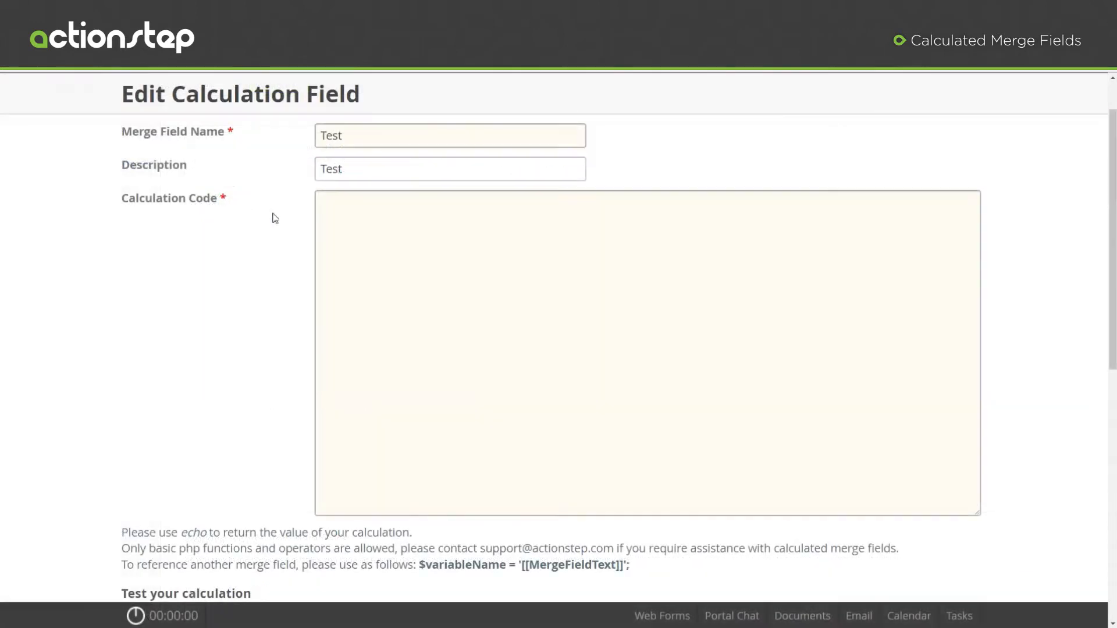
{"action": "left_click", "coordinate": [374, 247]}
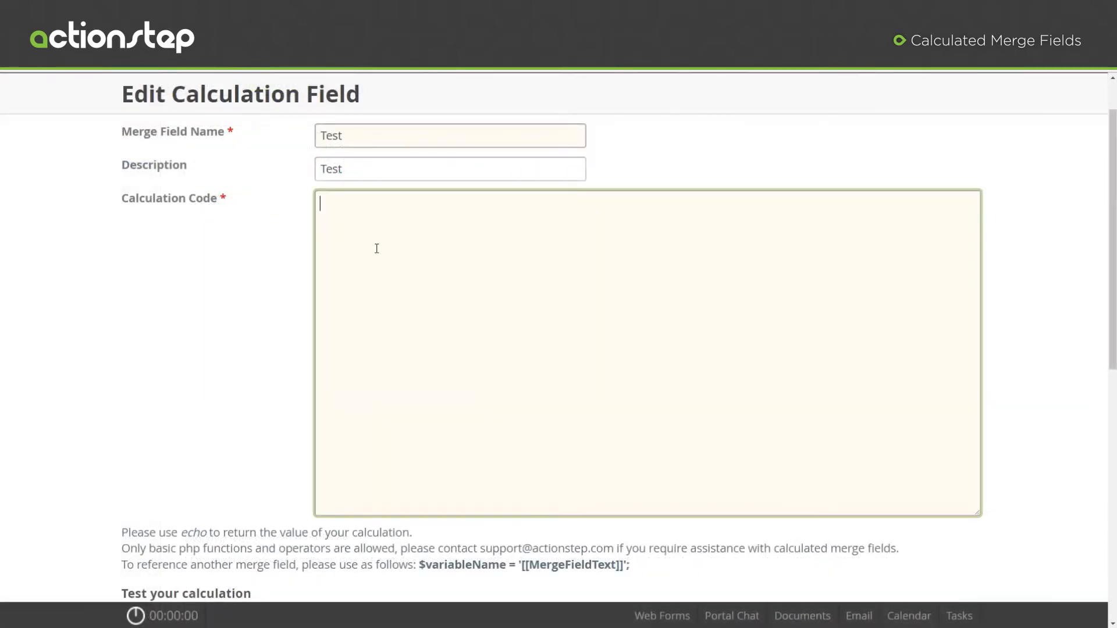
{"action": "type", "text": "$date = '[[Insert-your-Merge-Field-Here]]'; $date = date('Y-m-d', strtotime('+5 days', strtotime($date))); echo $date;"}
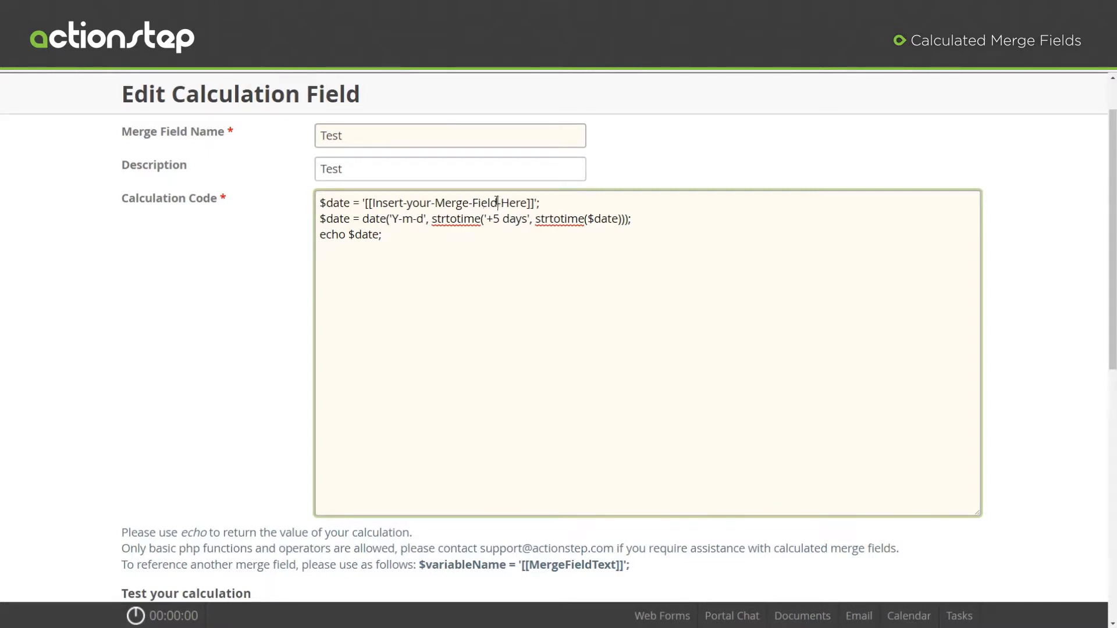
Change the date offset in the calculation code to '+6 Months'
{"action": "left_click", "coordinate": [549, 201]}
{"action": "left_click", "coordinate": [500, 219]}
{"action": "key", "text": "BackSpace"}
{"action": "type", "text": "6"}
{"action": "key", "text": "Left"}
{"action": "double_click", "coordinate": [525, 219]}
{"action": "type", "text": "Months"}
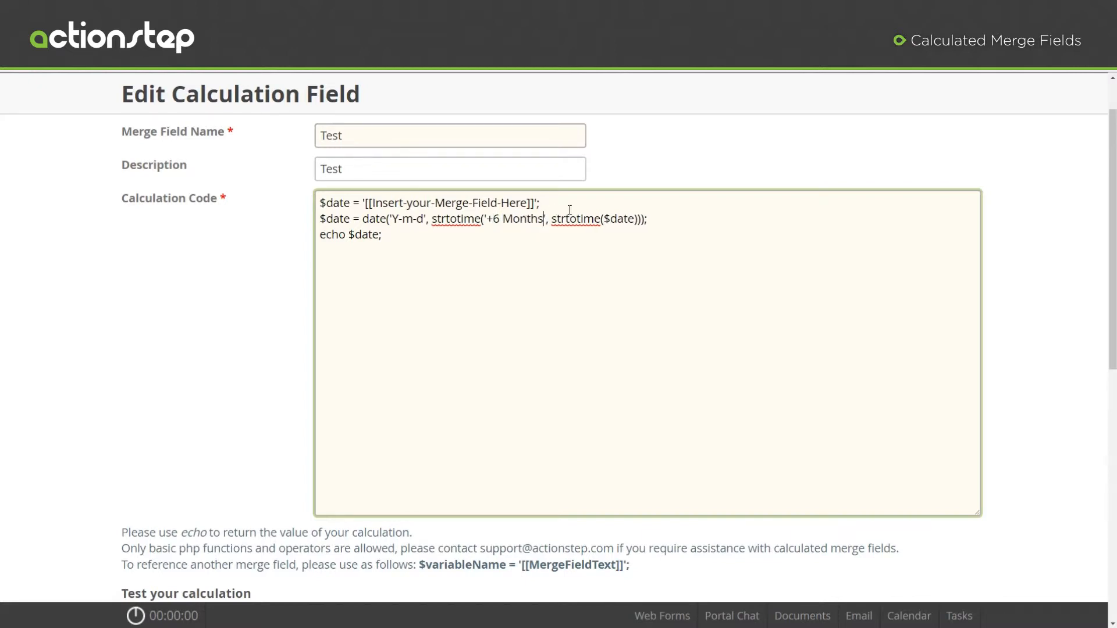
{"action": "left_click", "coordinate": [400, 230]}
{"action": "double_click", "coordinate": [400, 218]}
{"action": "left_click", "coordinate": [413, 220]}
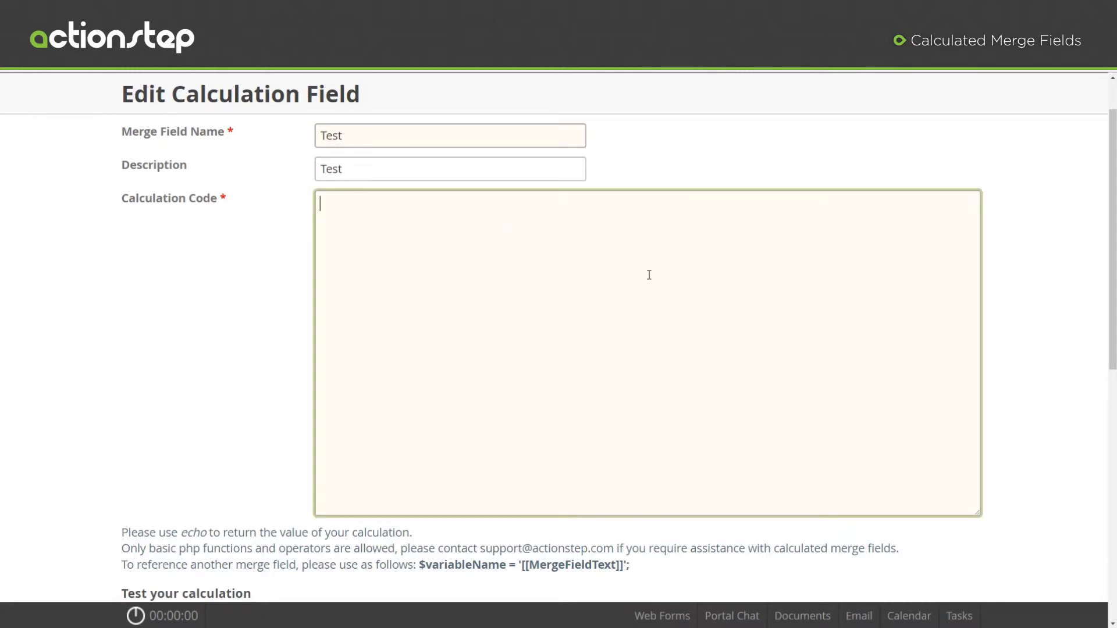
Enter calculation code that subtracts [[conv_settlement_deposit_amount]] from [[conv_settlement_purchase_price]] as $settlement and echoes it with a '$' prefix and two decimals
{"action": "type", "text": "$deposit = '[[conv_settlement_deposit_amount]]'; $purchase = '[[conv_settlement_purchase_price]]'; $settlement = $purchase - $deposit; echo '$' . number_format($settlement, 2);"}
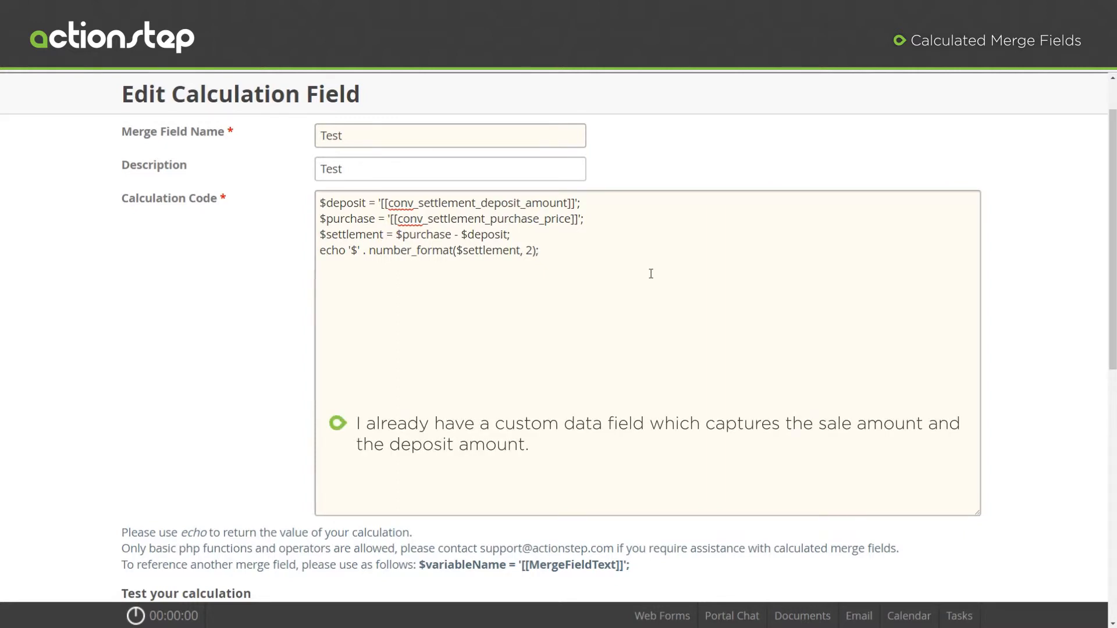
{"action": "left_click", "coordinate": [651, 273]}
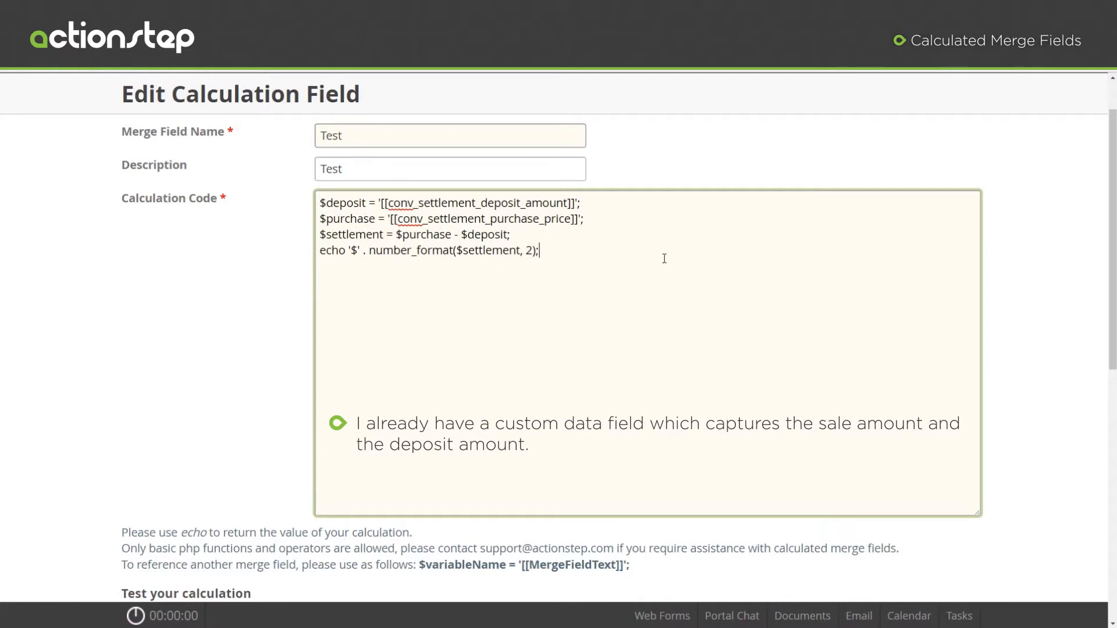
{"action": "left_click", "coordinate": [367, 204]}
{"action": "left_click", "coordinate": [585, 203]}
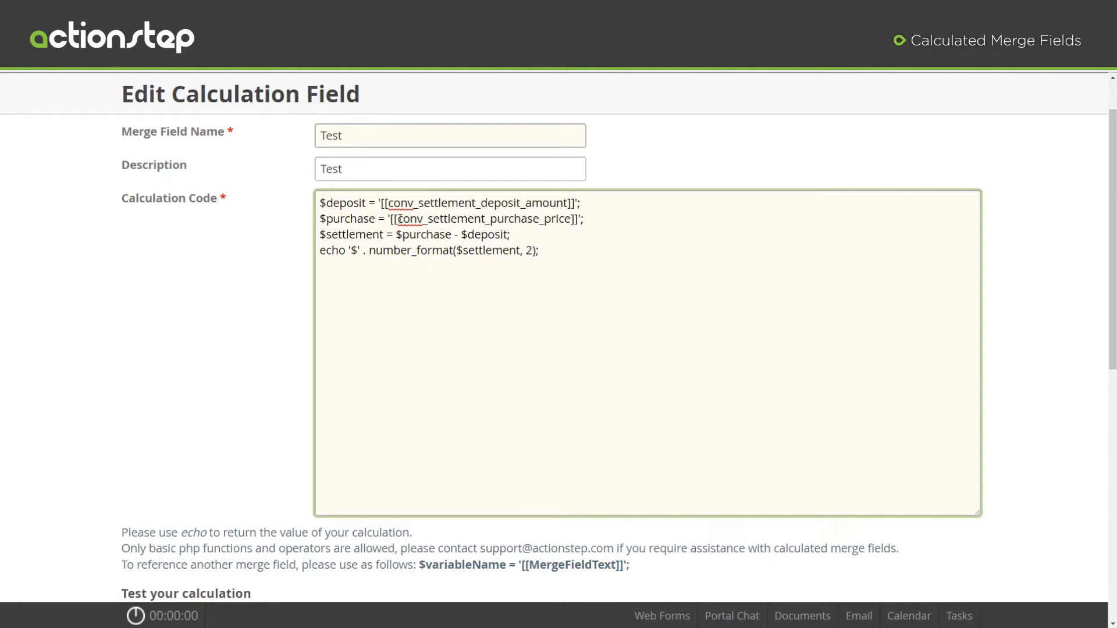
{"action": "left_click", "coordinate": [591, 222]}
{"action": "left_click", "coordinate": [538, 237]}
{"action": "left_click", "coordinate": [540, 237]}
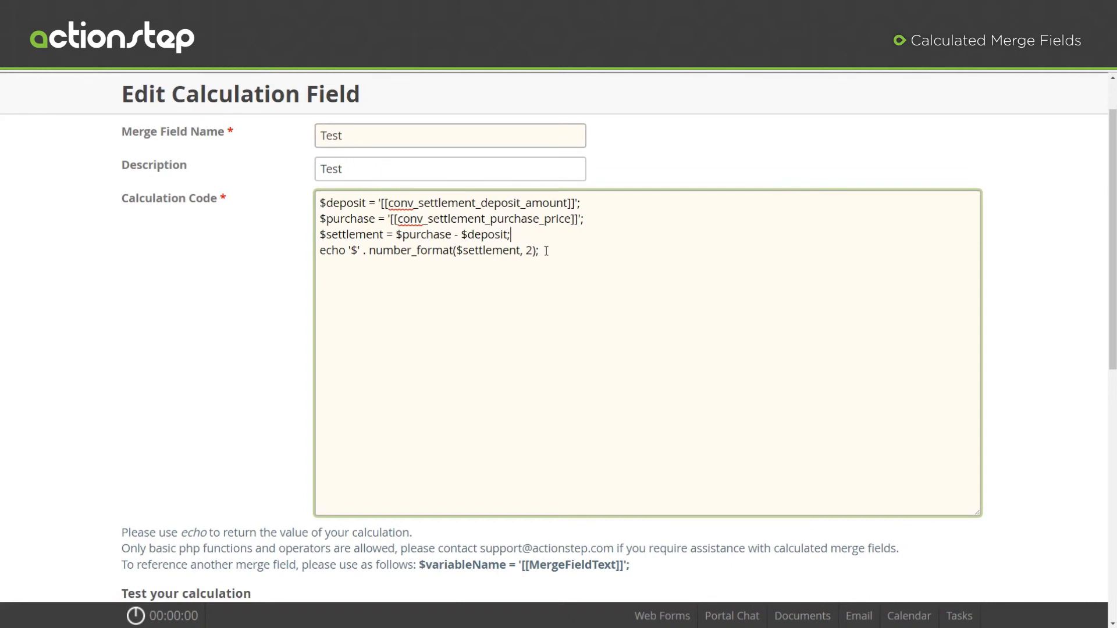